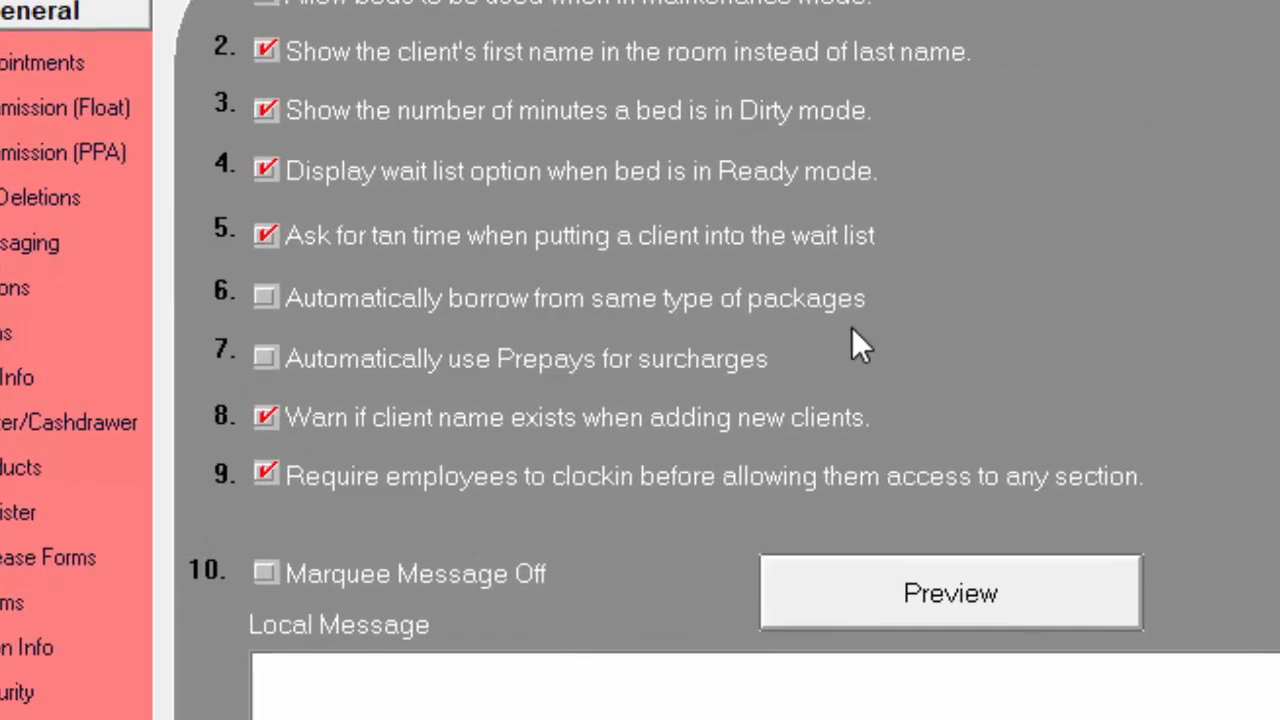
Enable automatic borrowing from same type of packages and use of the service's Needed Unit Price for extra units, saving the options.
left_click(266, 298)
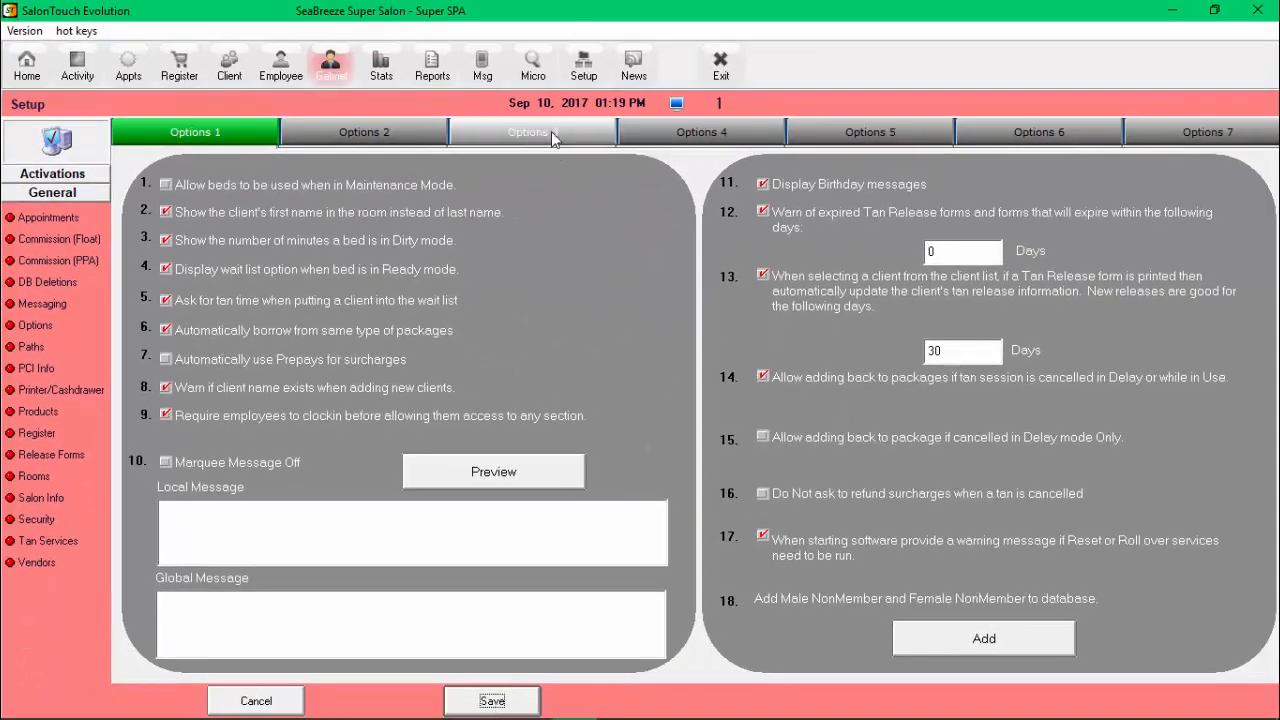
left_click(551, 133)
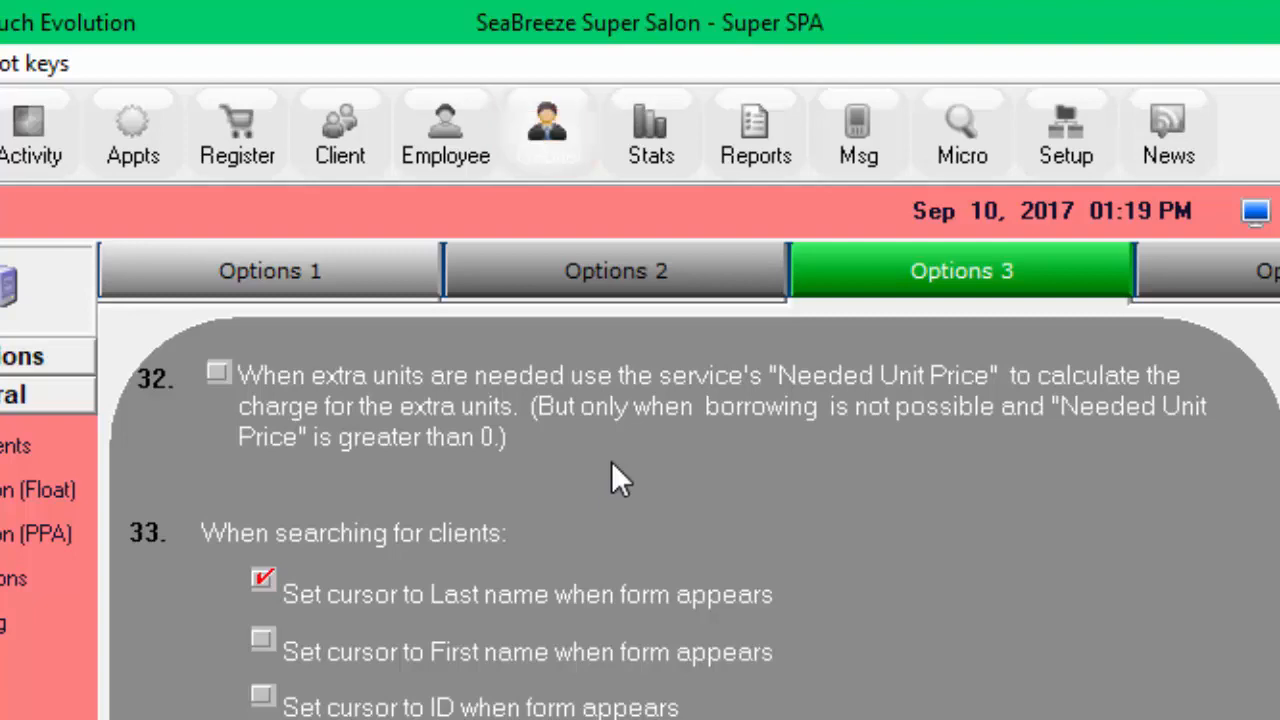
left_click(219, 375)
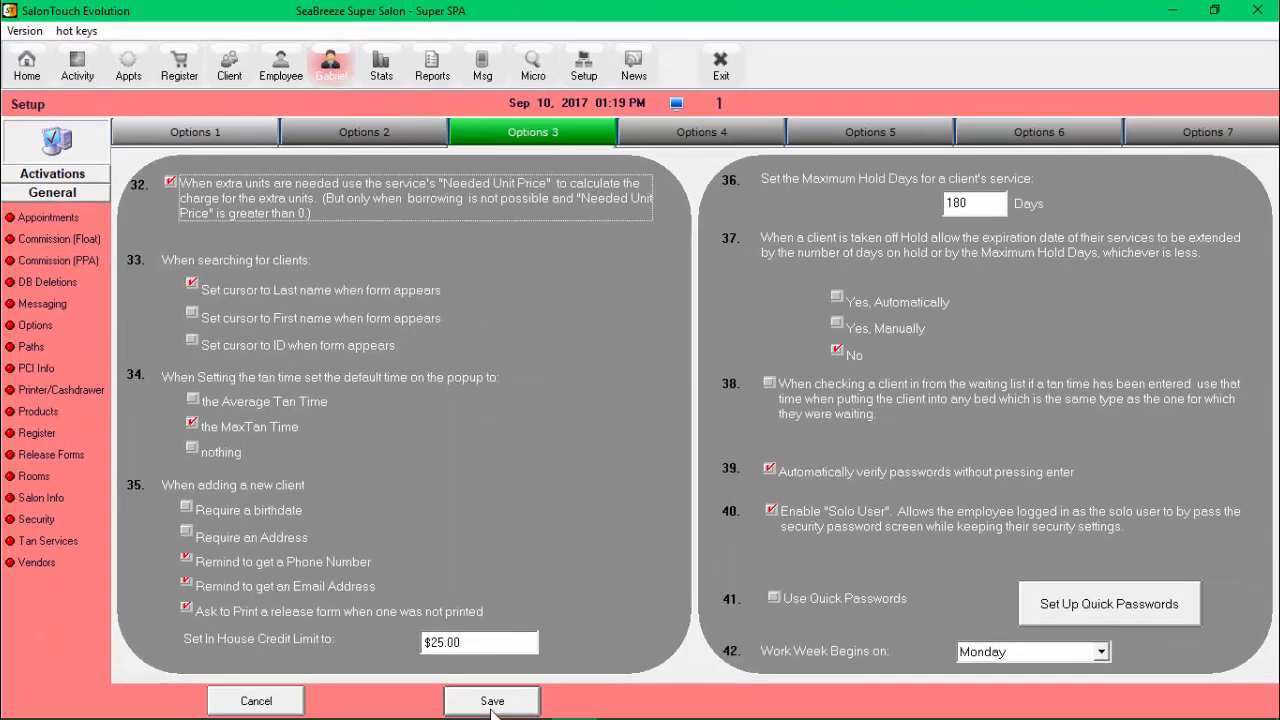
left_click(495, 708)
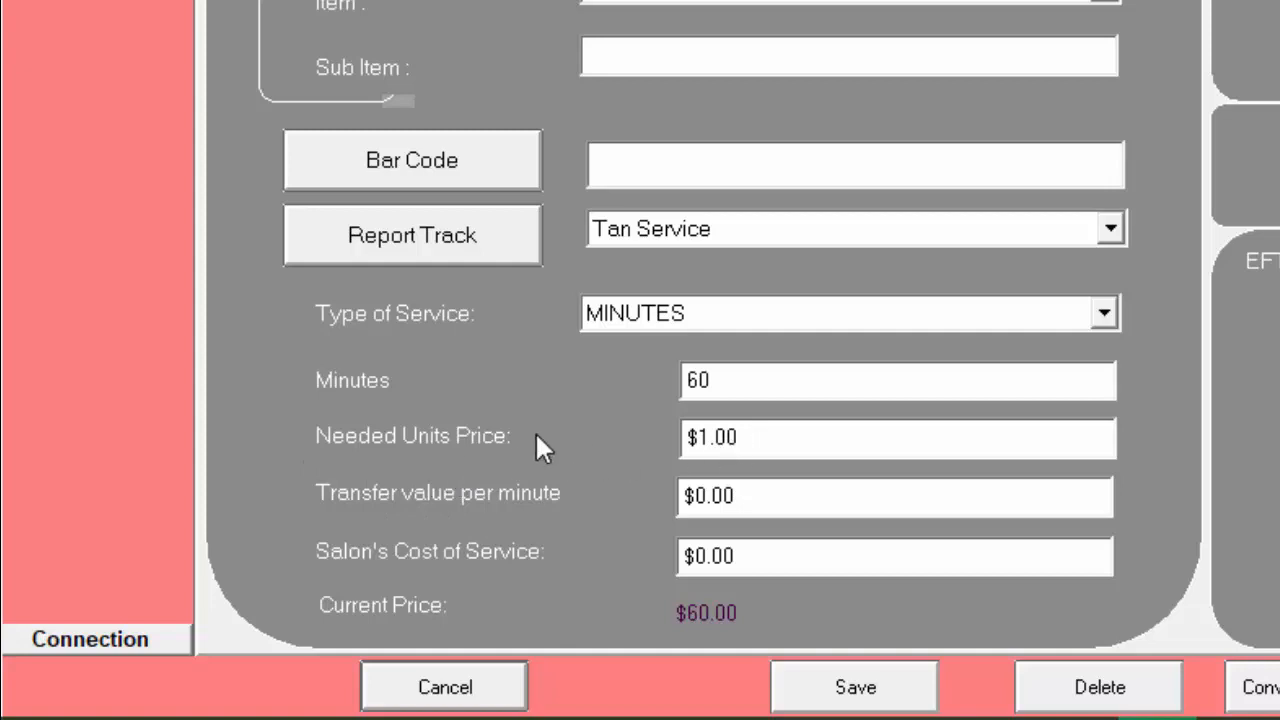
Review the minutes-based tan service's remaining settings, including its price grid, and view the client's next package.
left_click(310, 2)
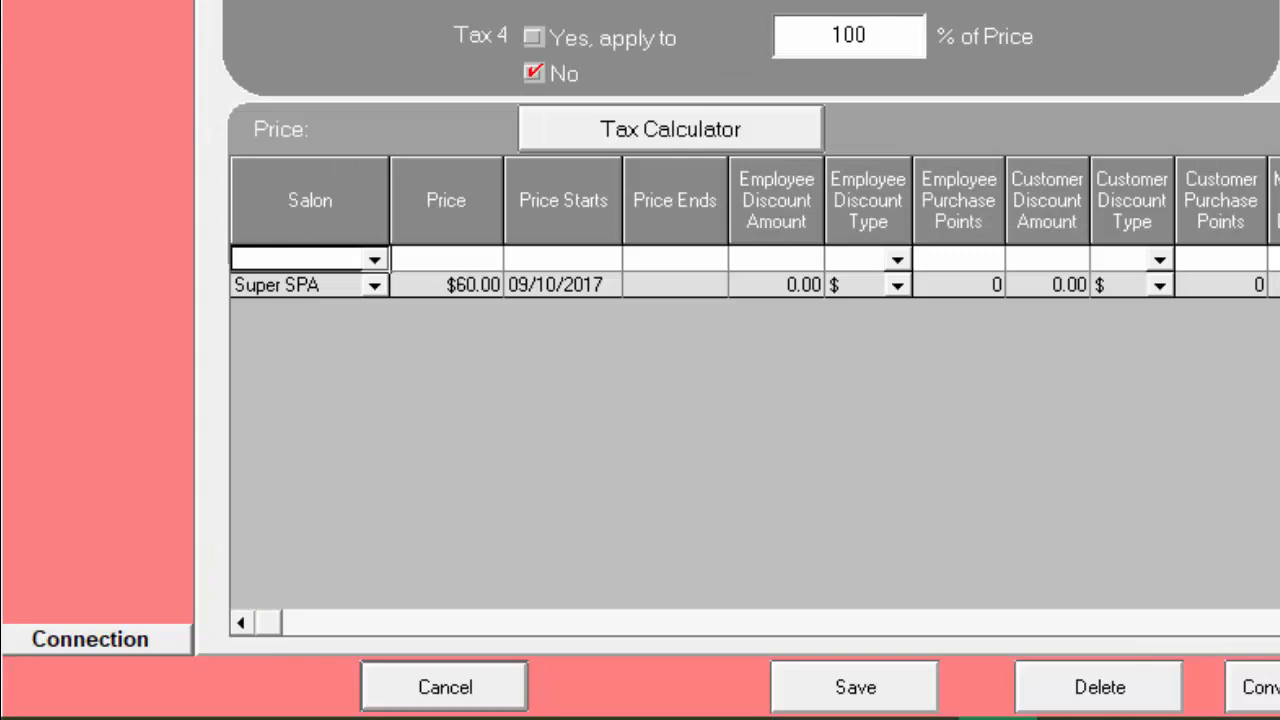
left_click(455, 2)
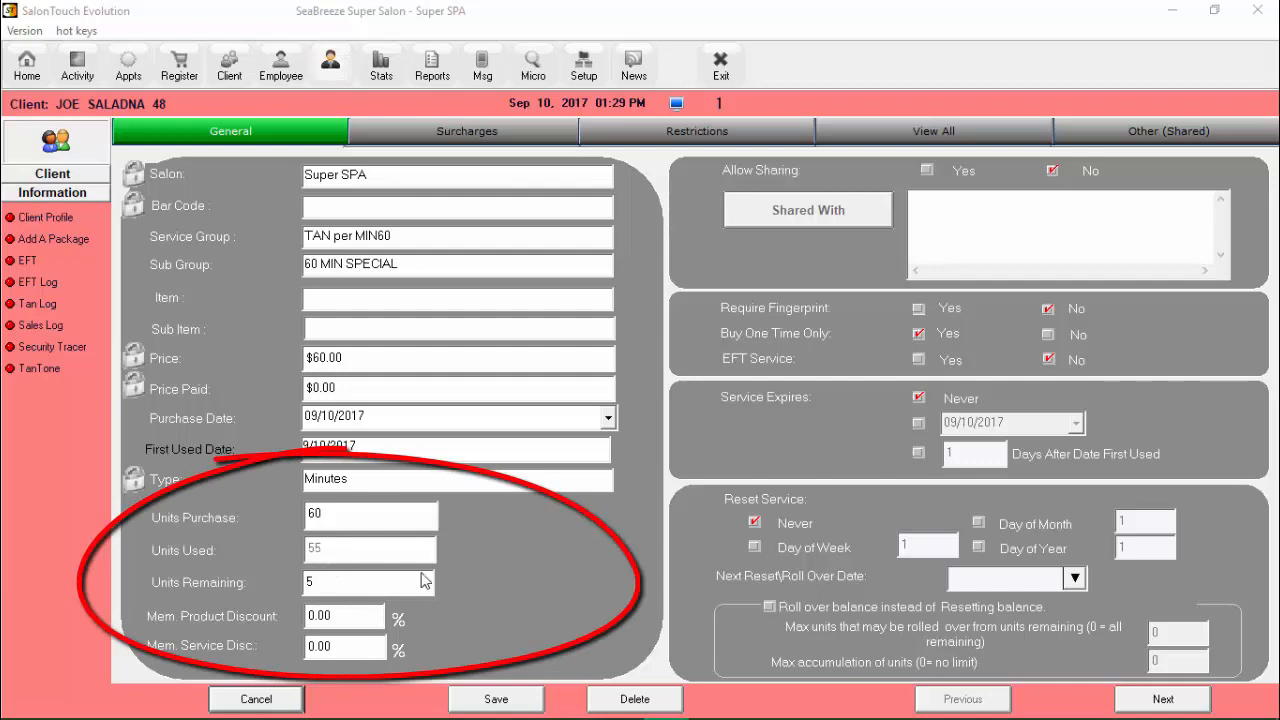
left_click(1163, 700)
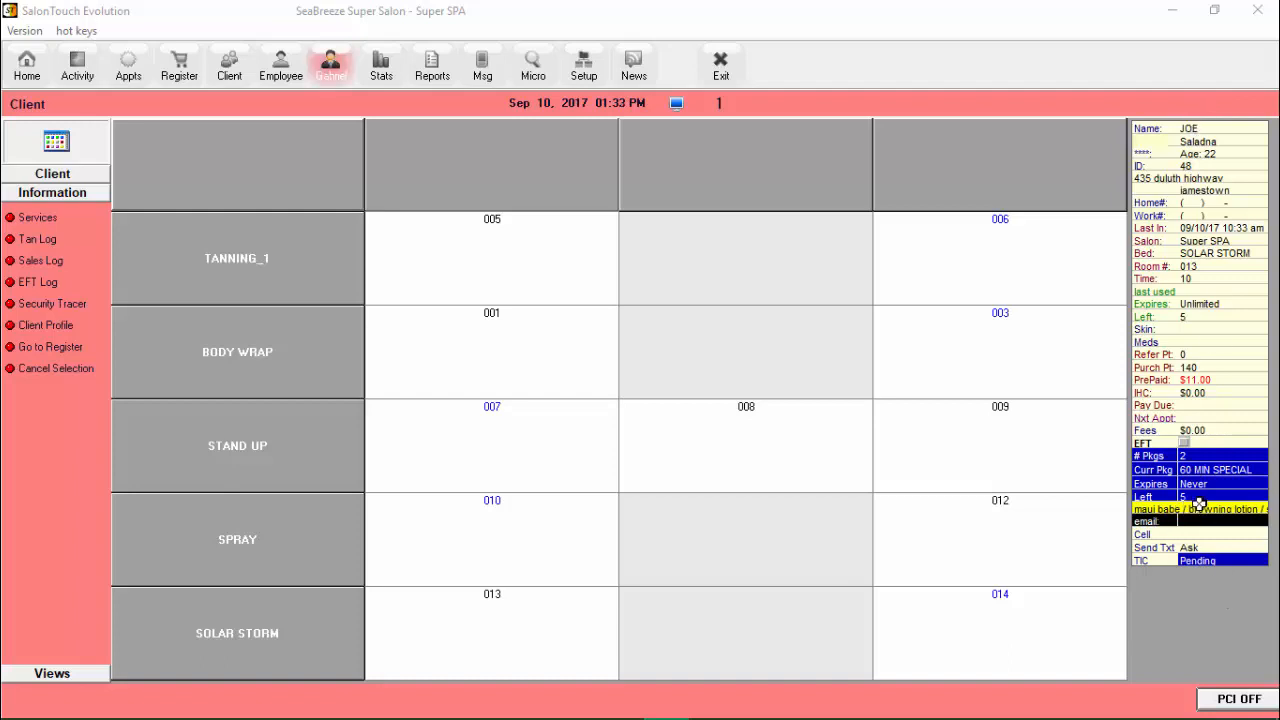
Put the client into room 013 for 10 minutes on the first listed package, accept using other packages, and view all the client's packages.
left_click(480, 645)
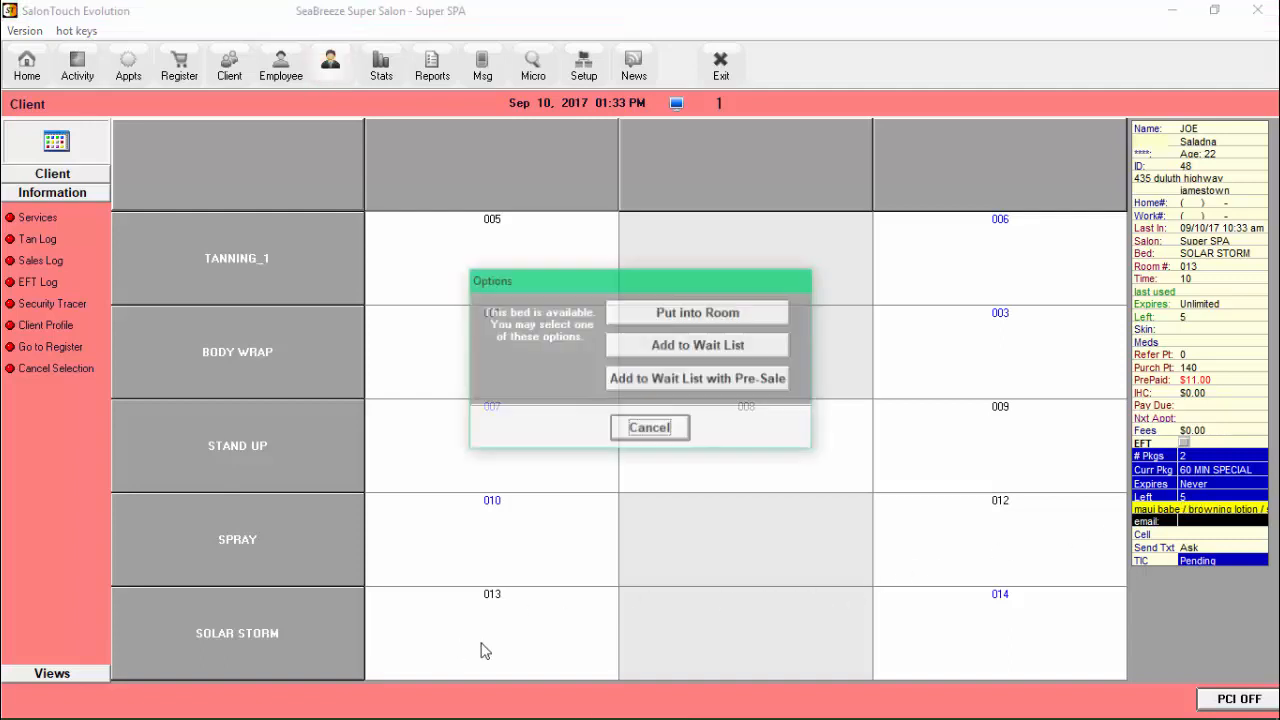
left_click(685, 321)
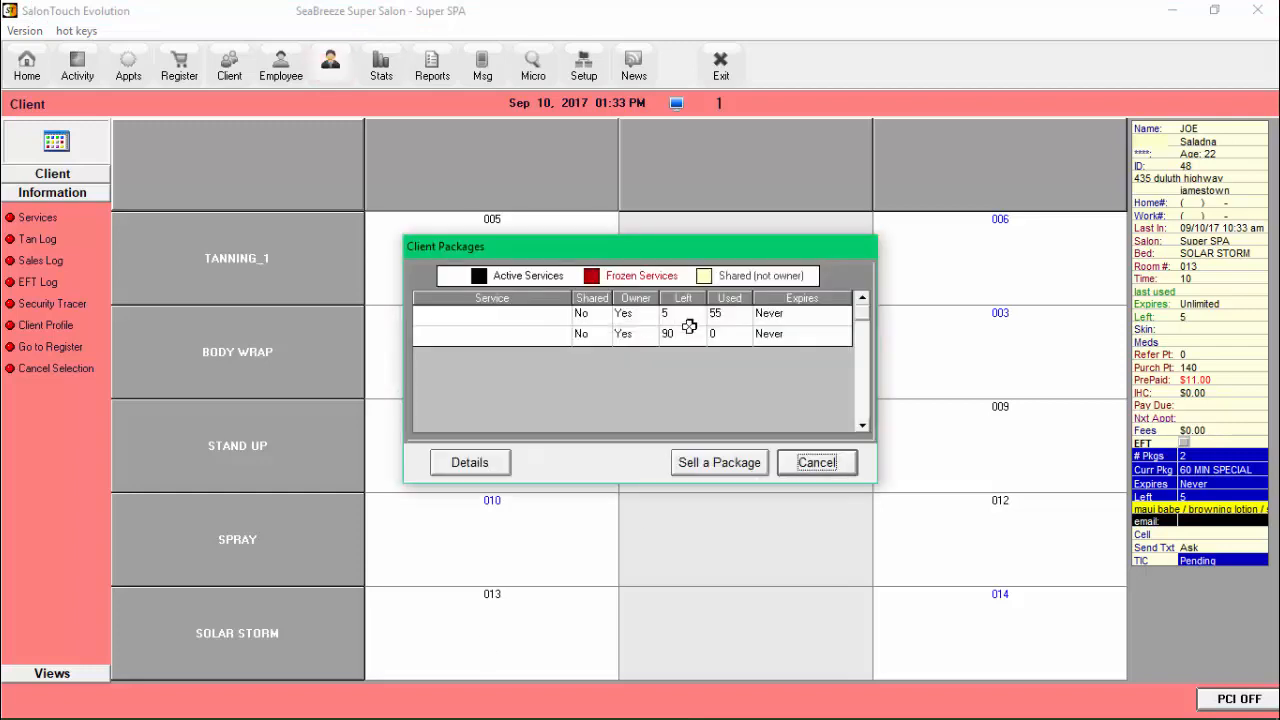
left_click(530, 313)
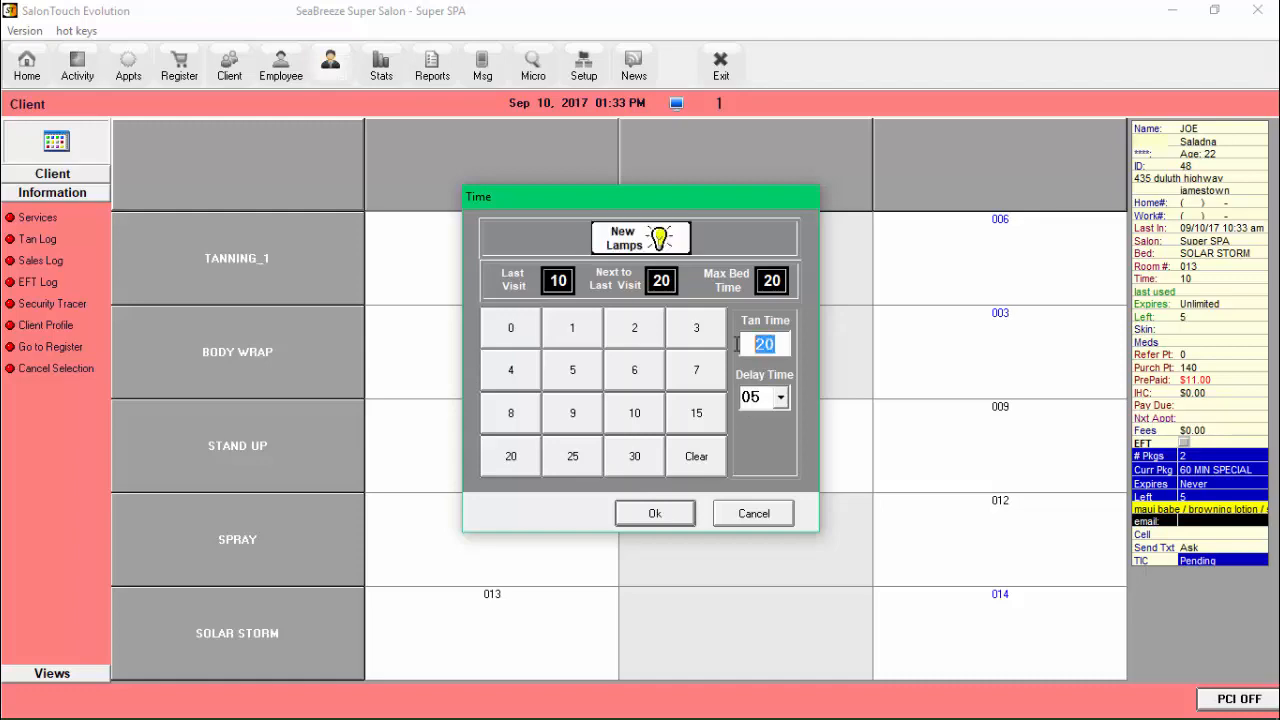
type("10")
left_click(656, 514)
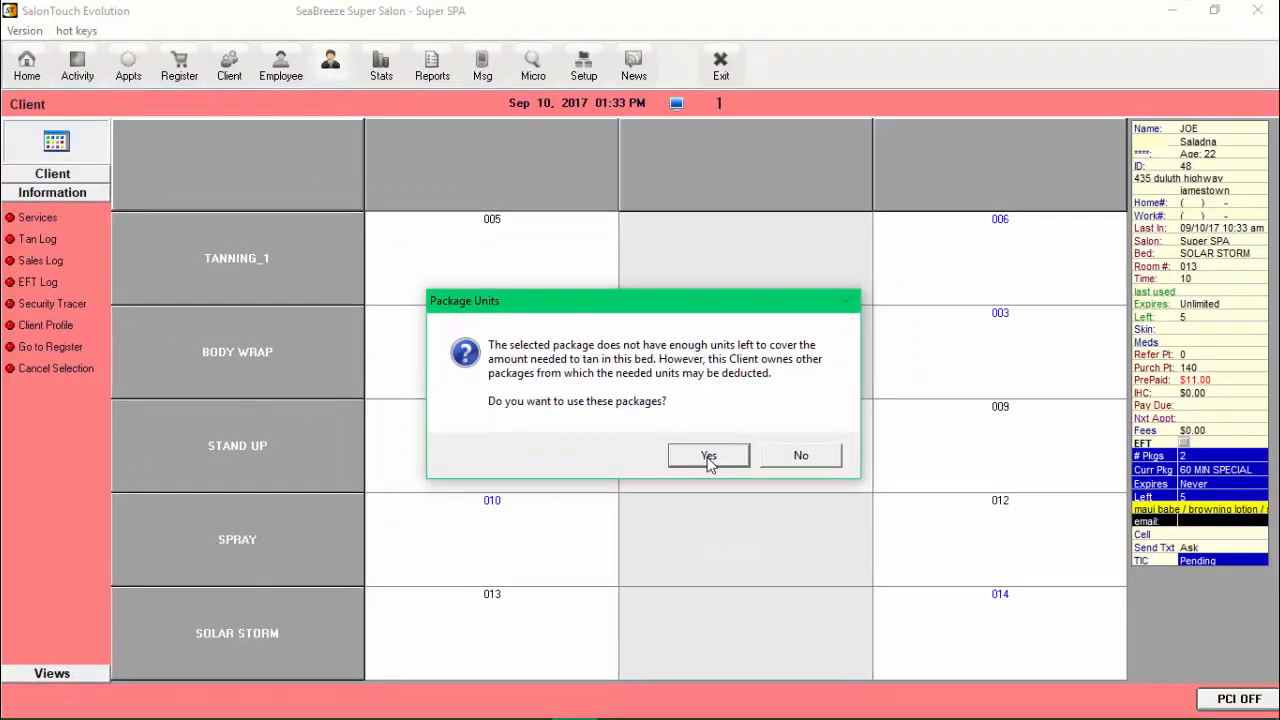
left_click(708, 458)
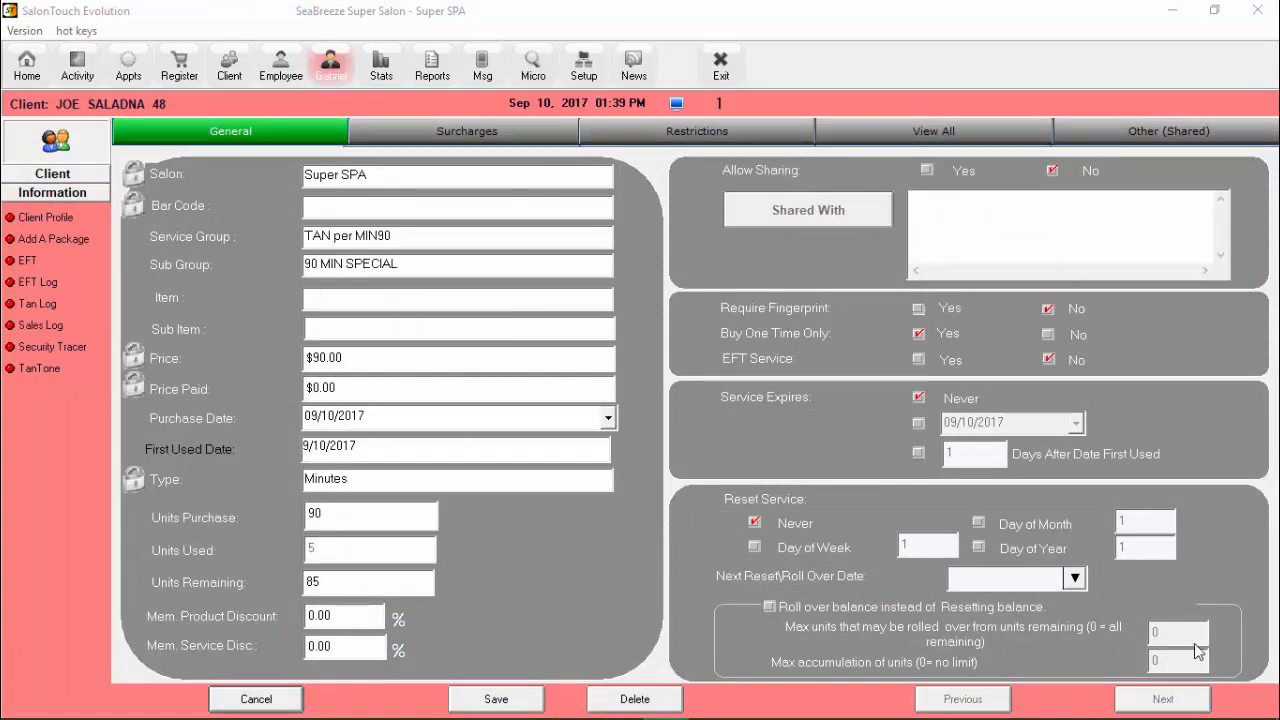
left_click(936, 133)
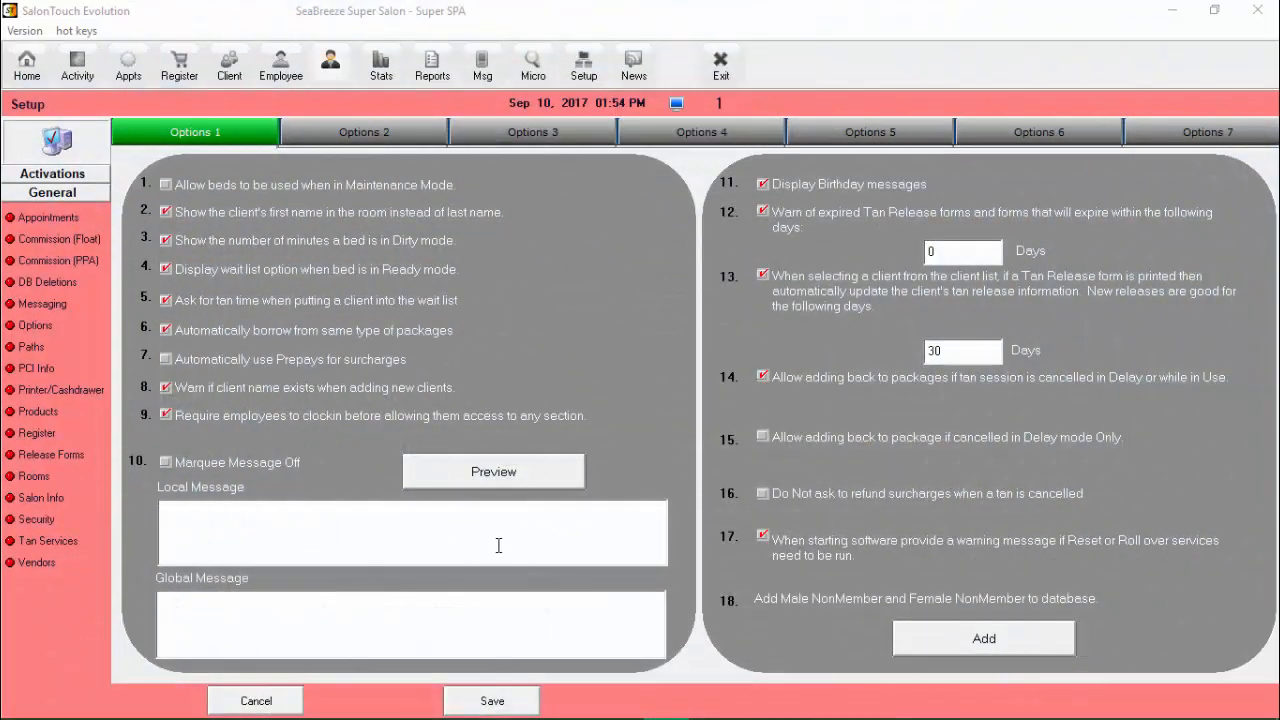
Disable automatic borrowing from same type of packages and save the options.
left_click(167, 331)
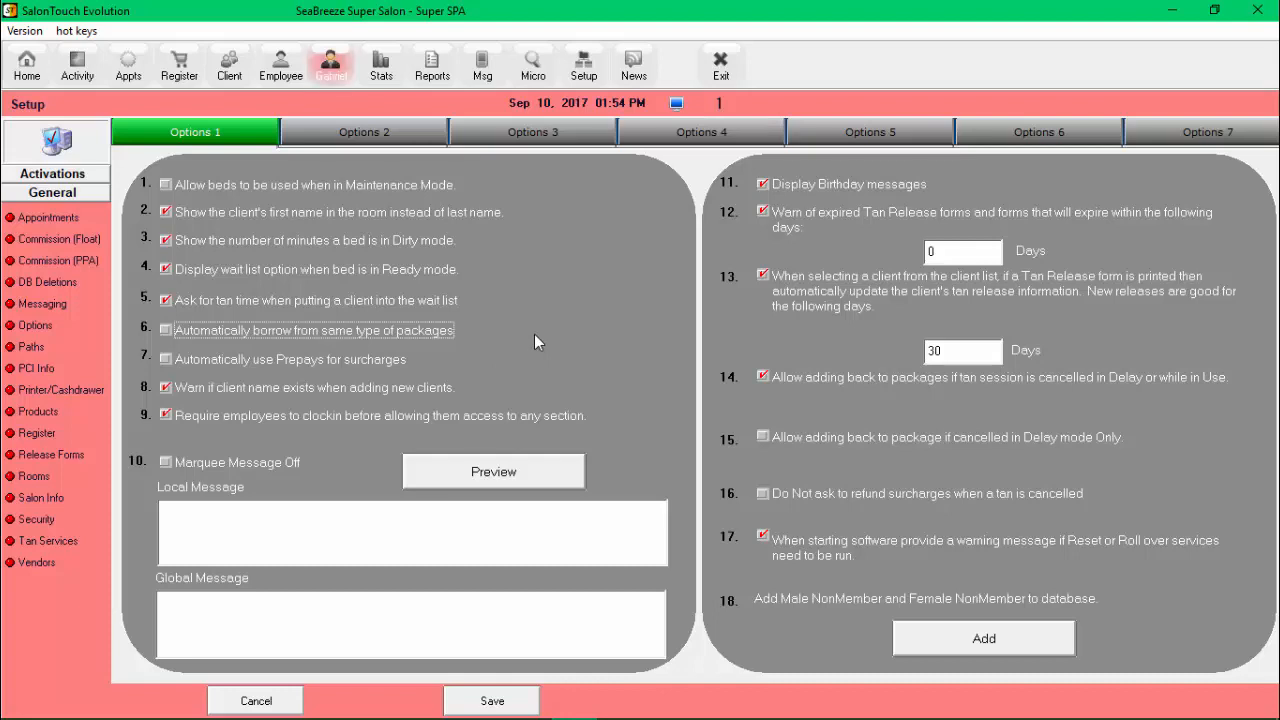
left_click(494, 702)
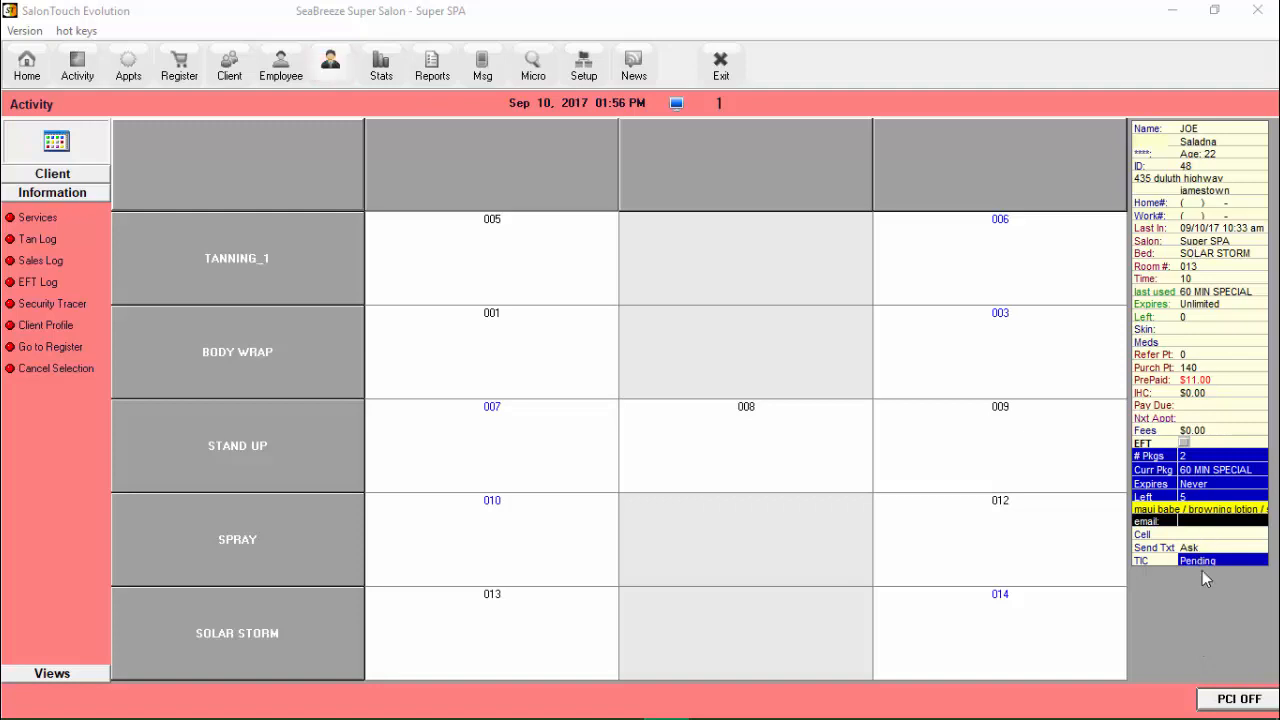
Put the client into Solar Storm room 013 using the 60 MIN SPECIAL package with a tan time of 10 minutes.
left_click(513, 635)
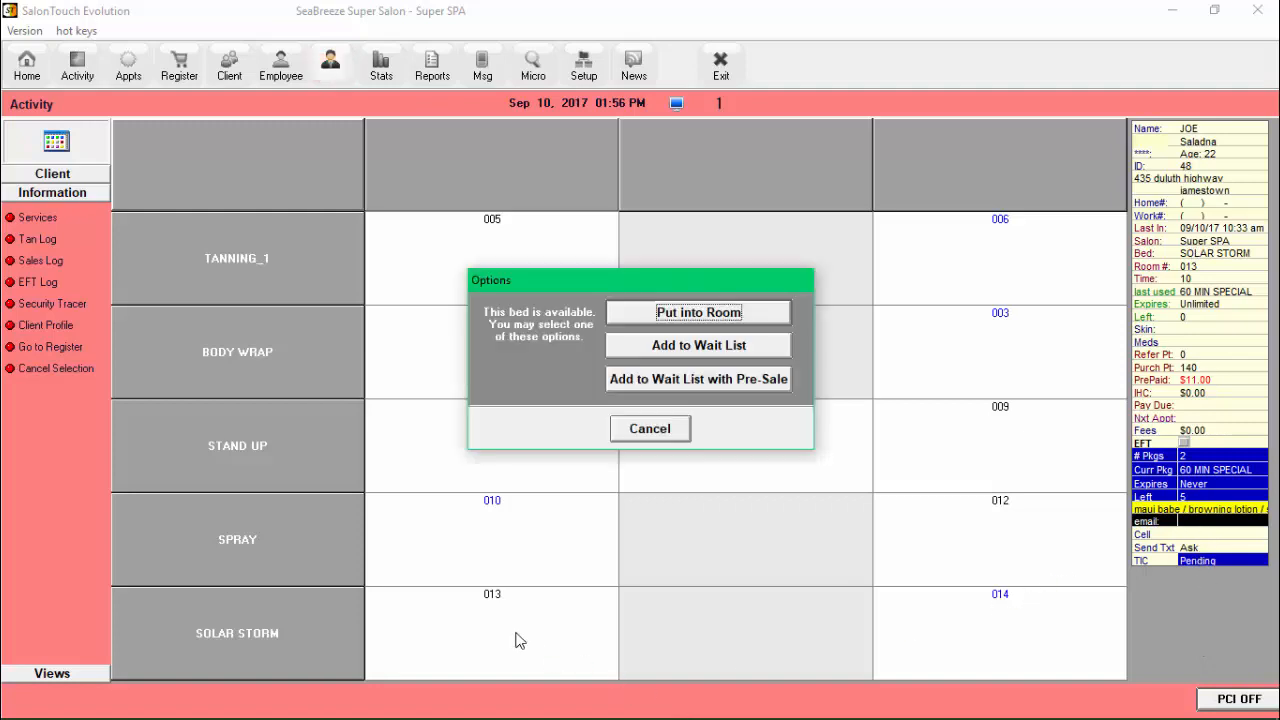
left_click(700, 312)
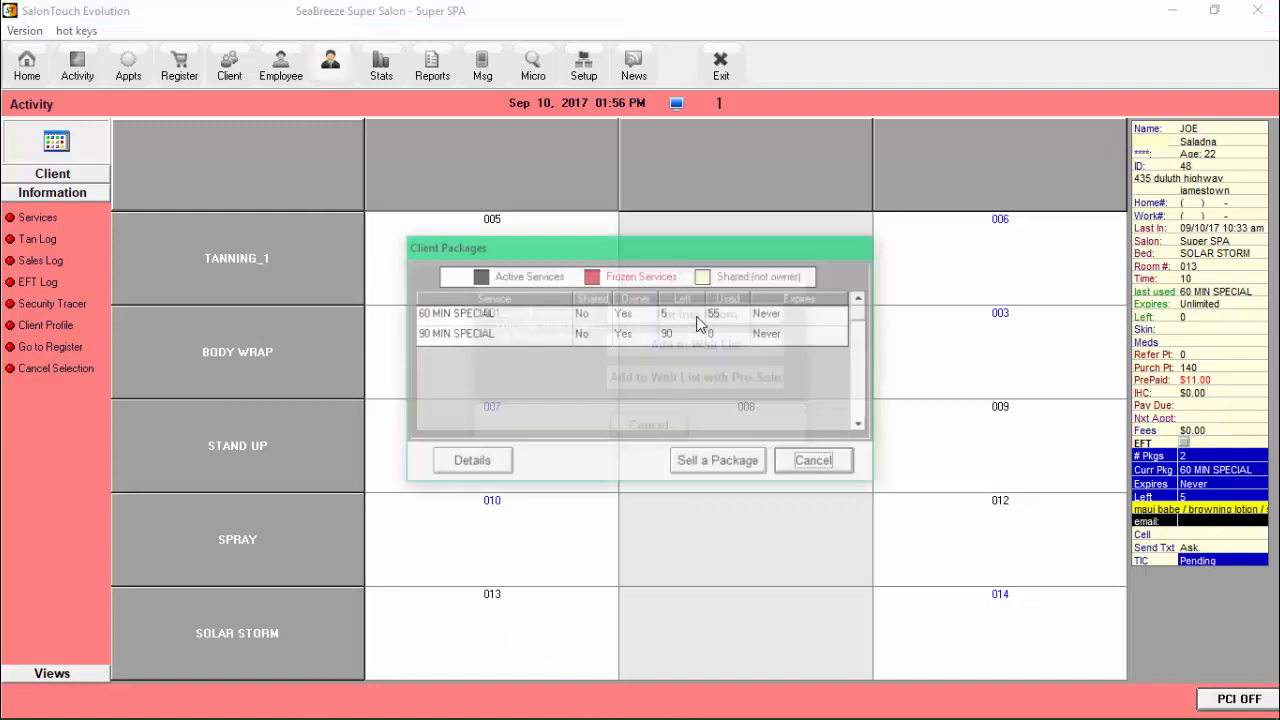
double_click(535, 315)
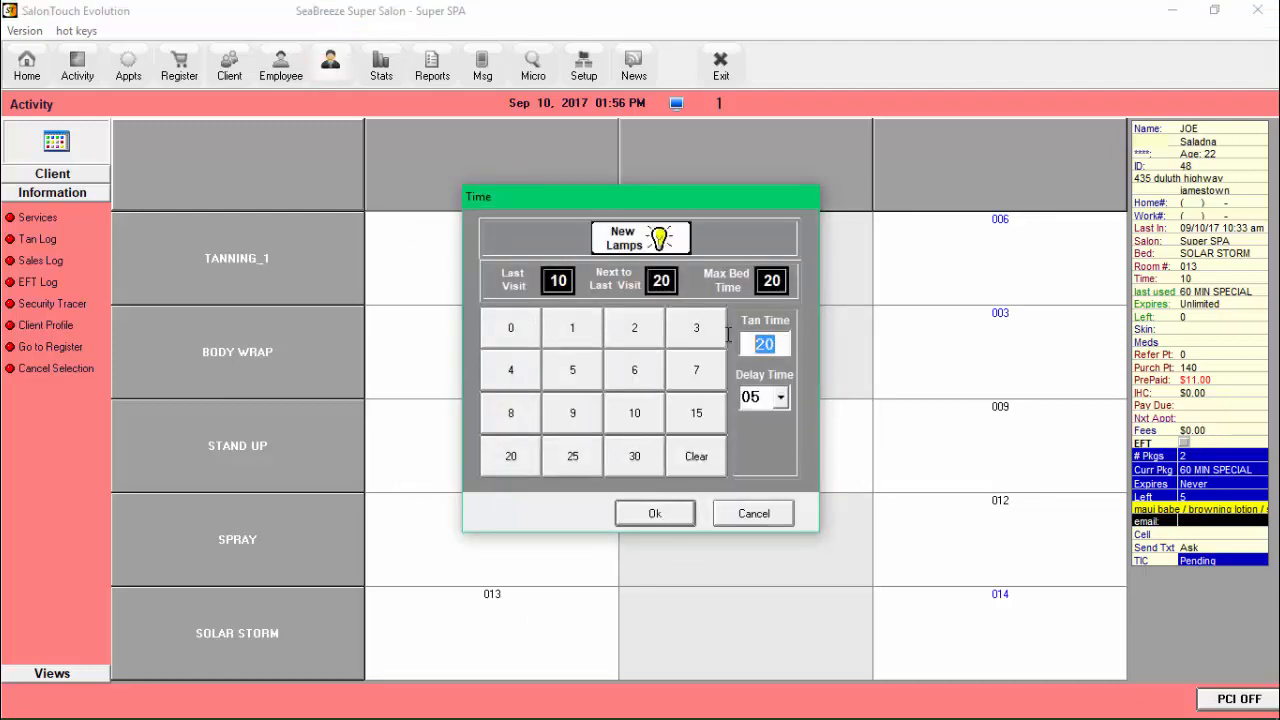
type("10")
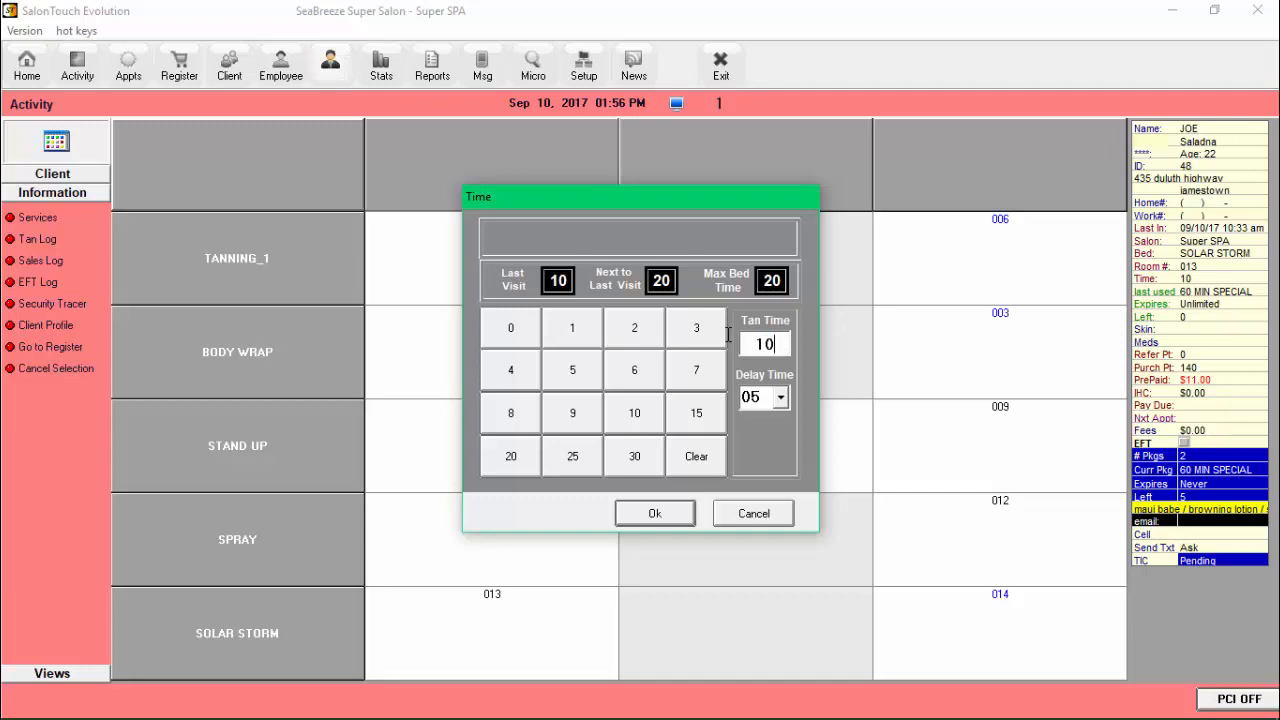
left_click(652, 522)
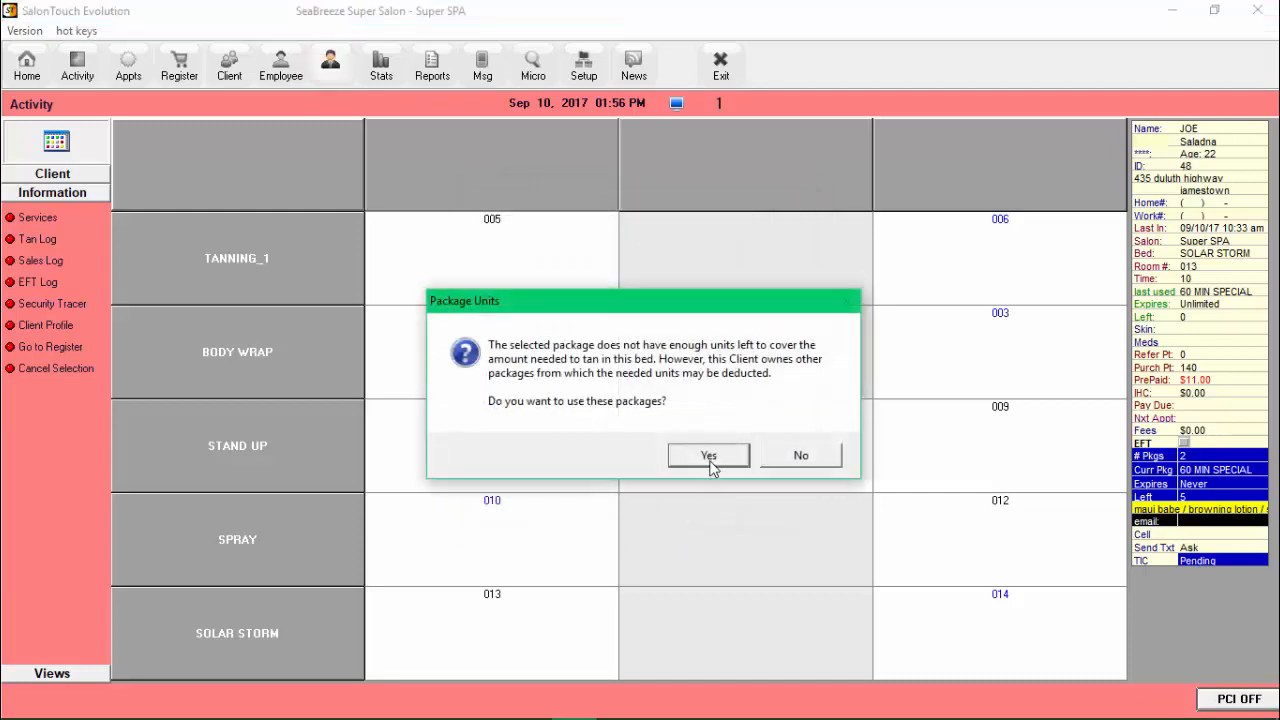
Agree to use the client's other packages and borrow 5 units from the 90 MIN SPECIAL.
left_click(709, 456)
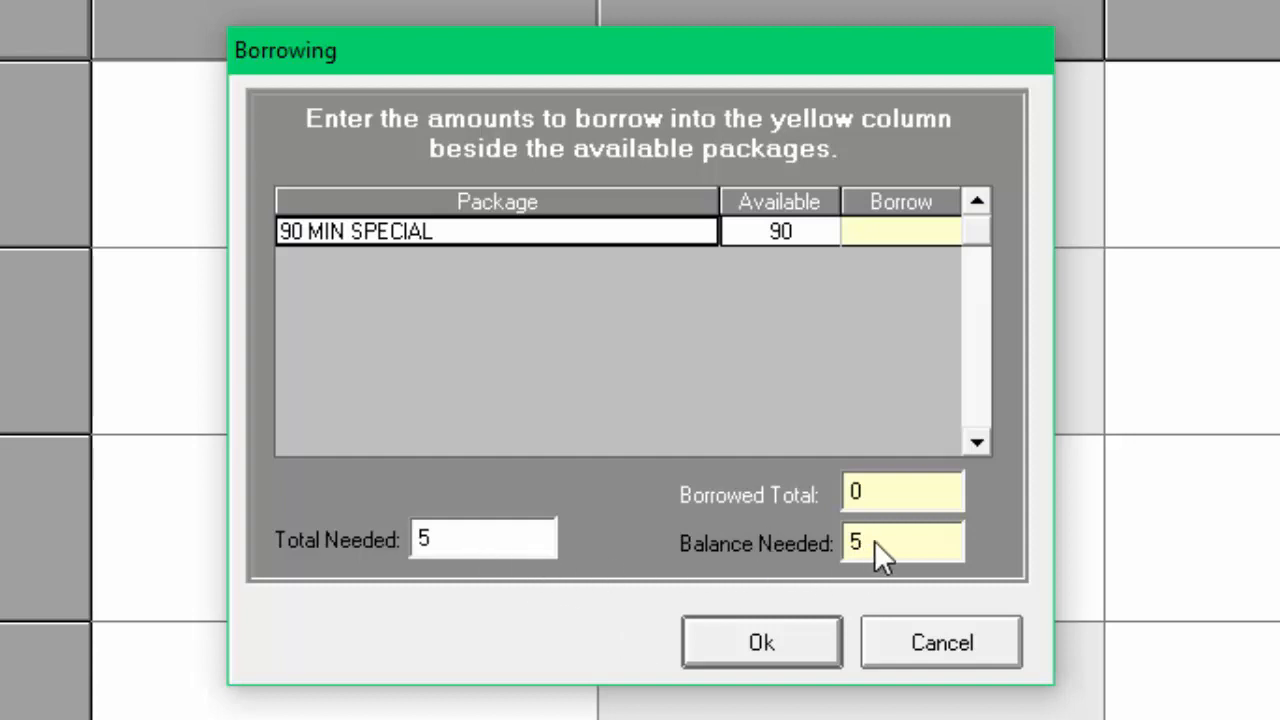
left_click(893, 234)
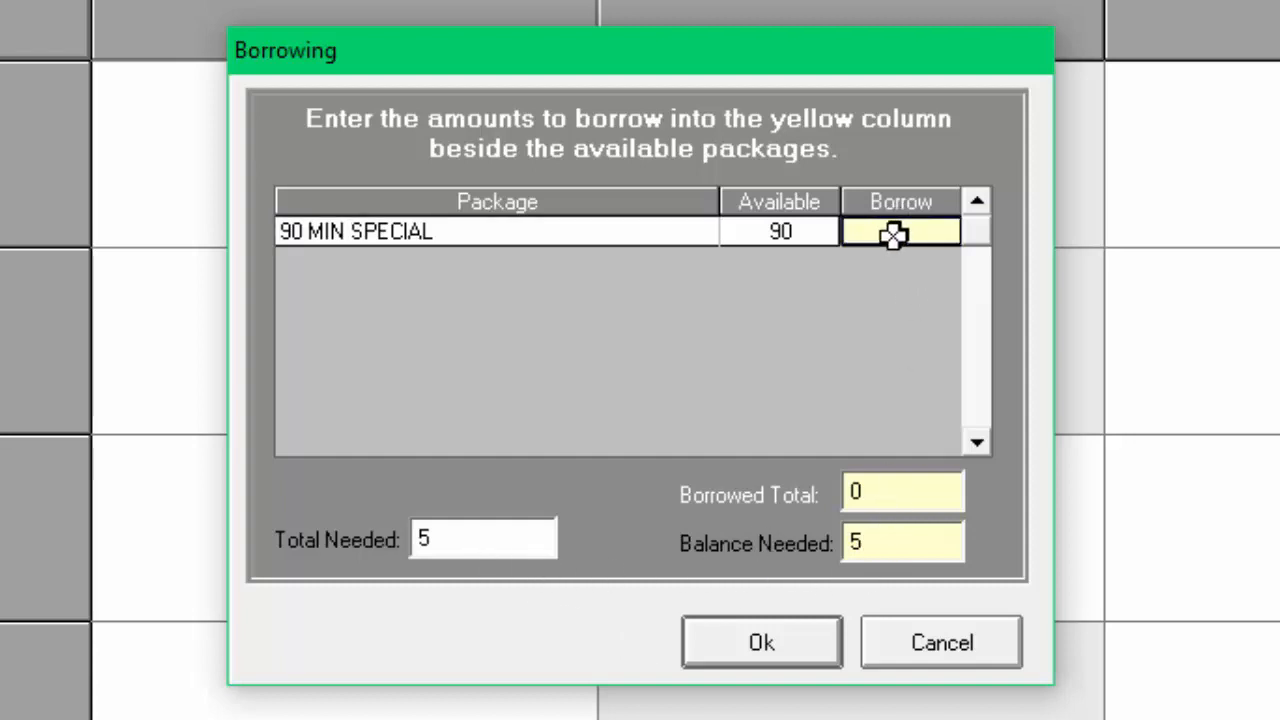
type("5")
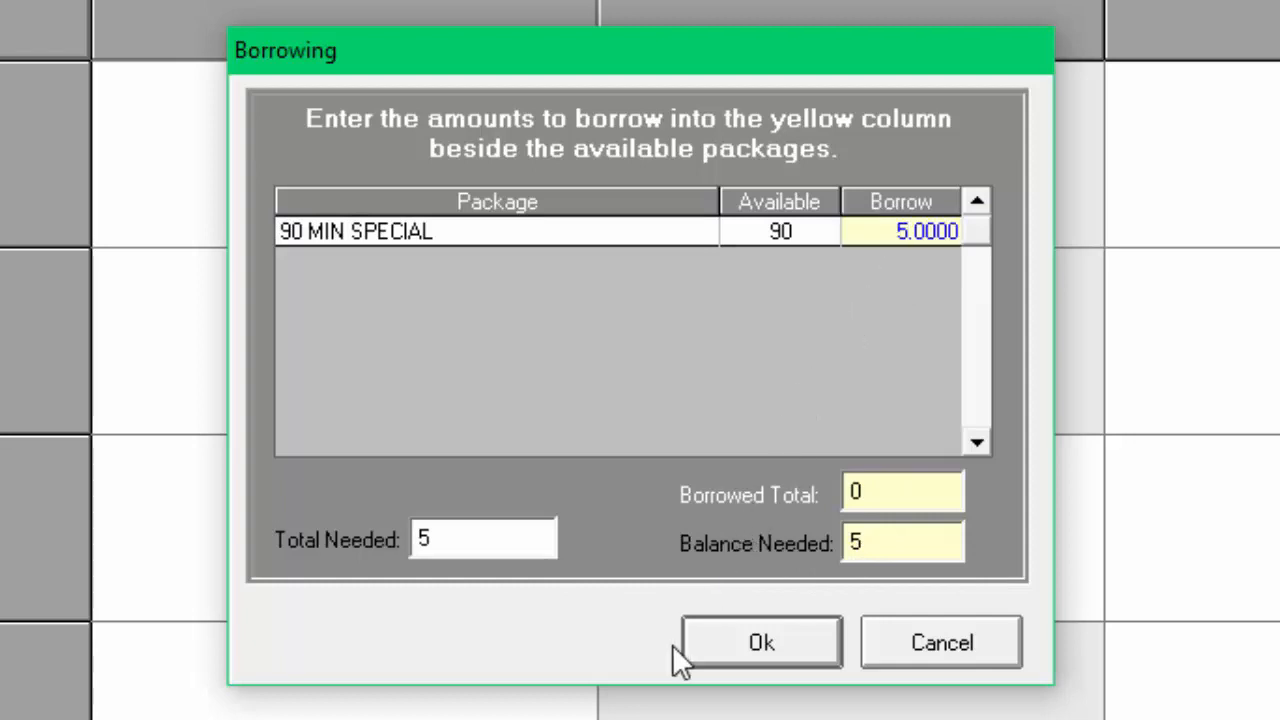
left_click(751, 648)
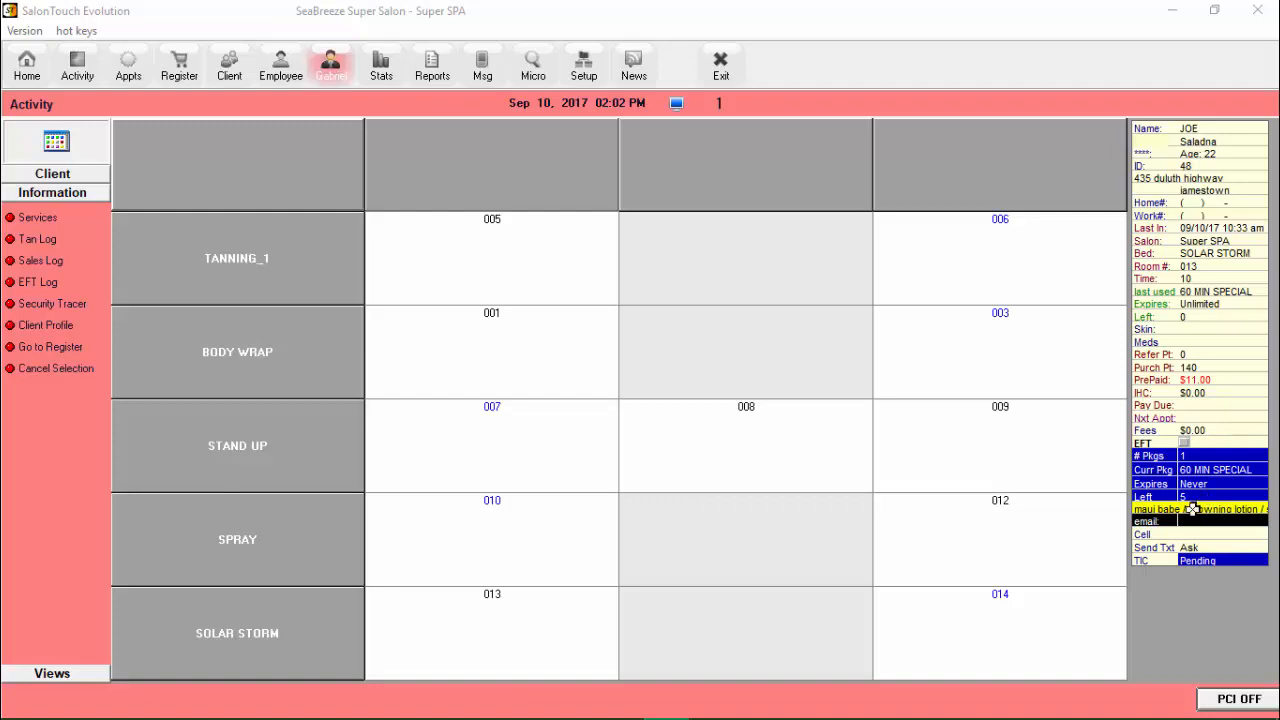
Assign the client with only the 60 MIN SPECIAL package to room 013 for a 10-minute tan.
left_click(493, 645)
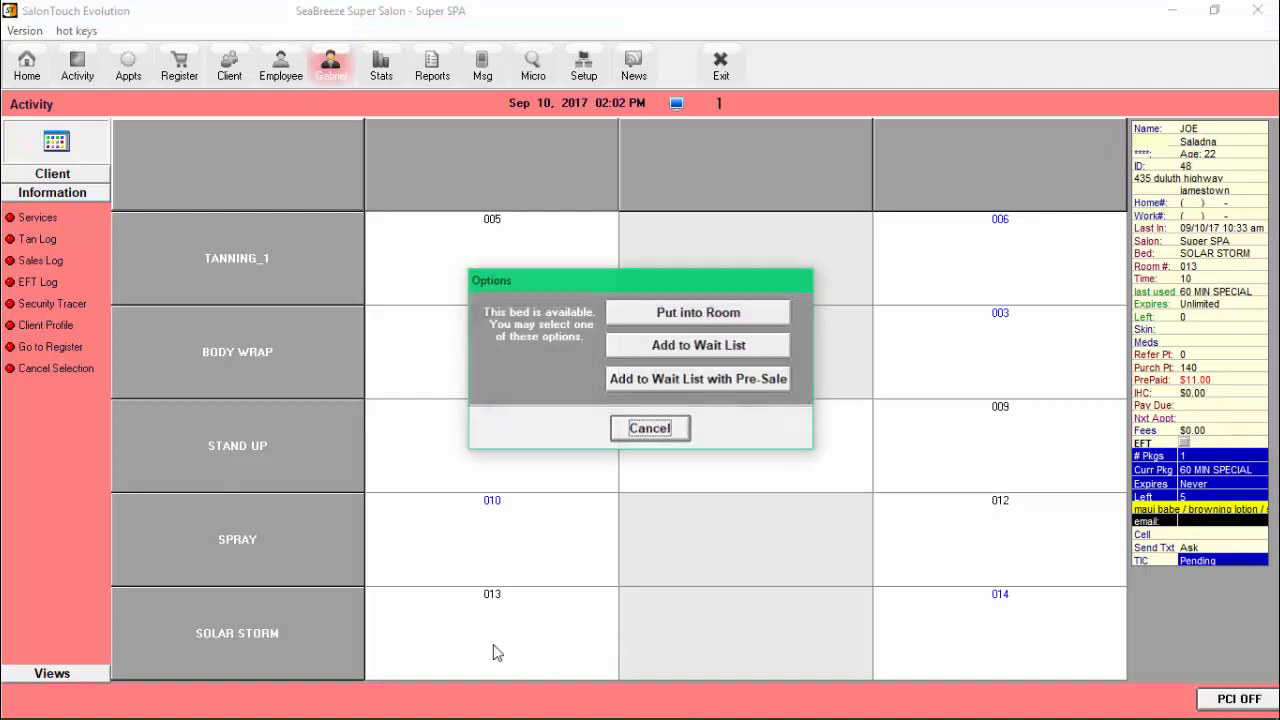
left_click(679, 316)
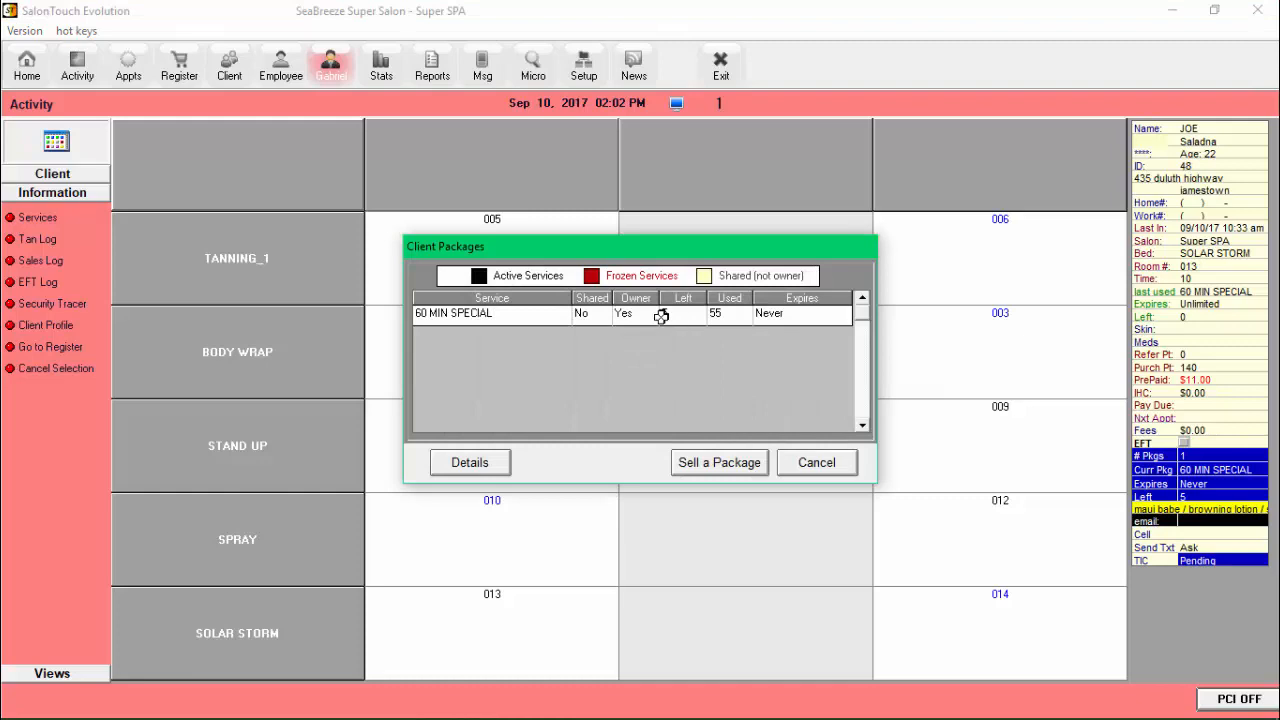
double_click(537, 321)
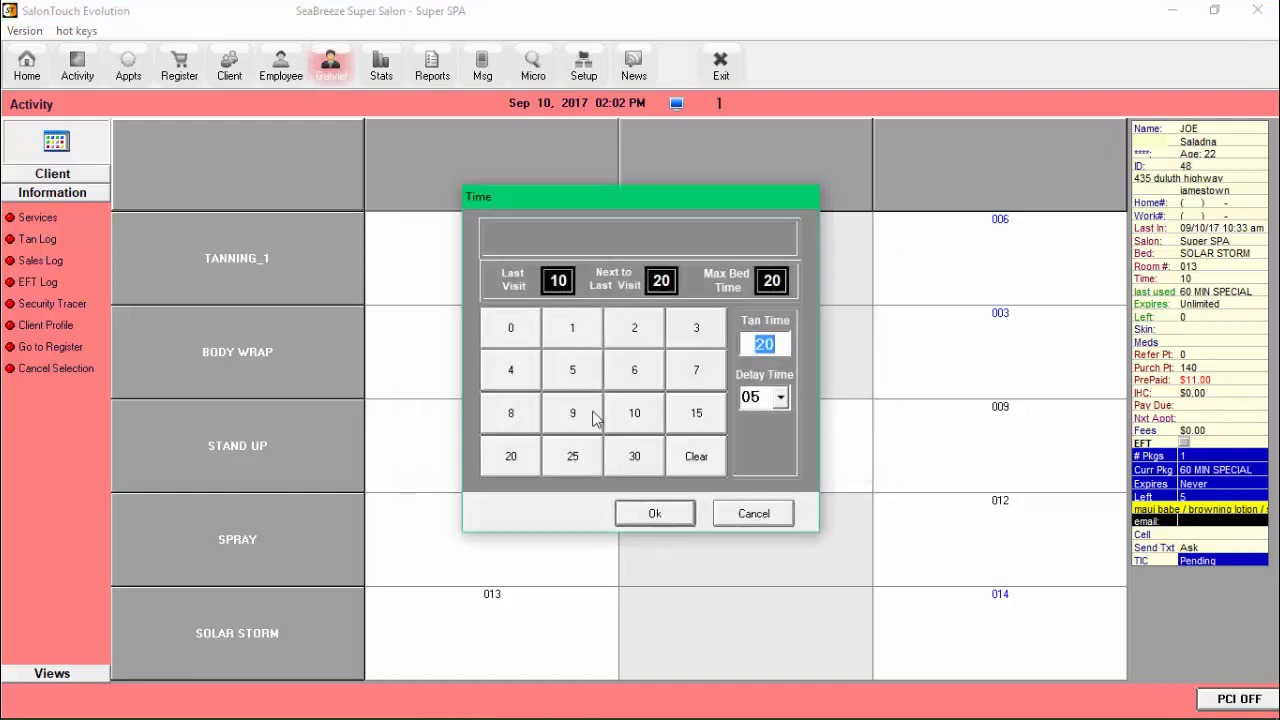
type("10")
left_click(657, 514)
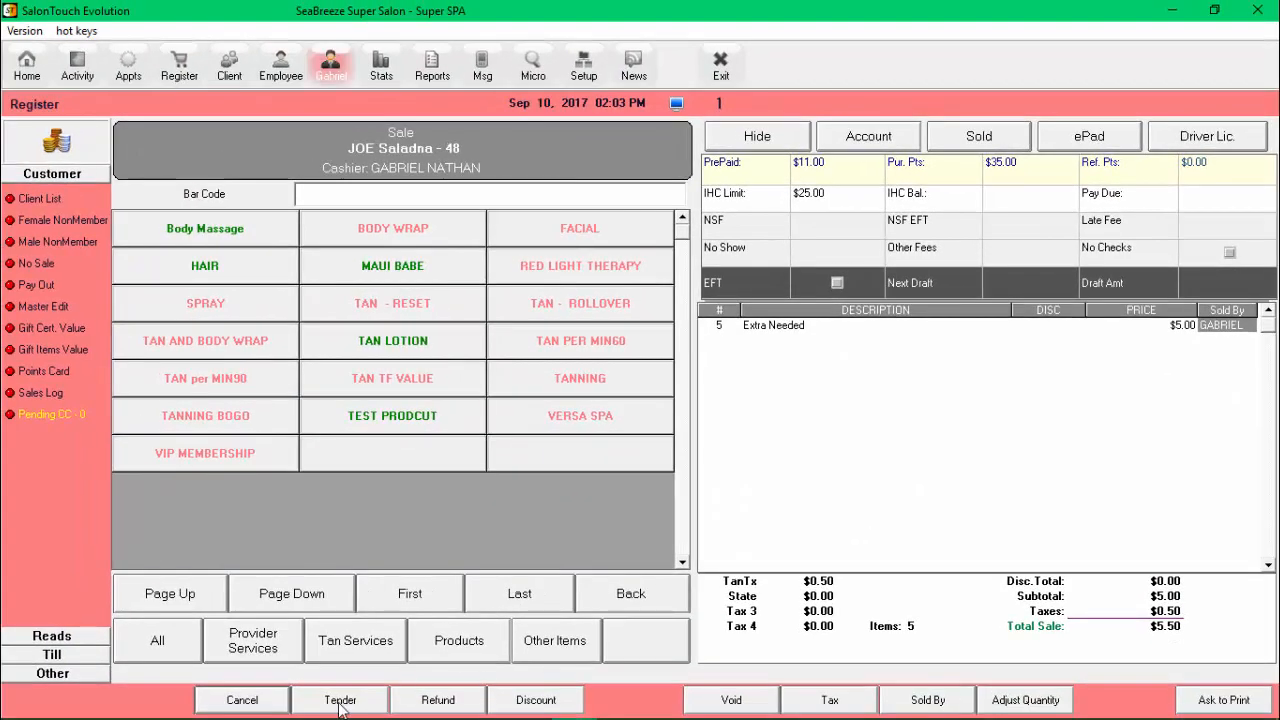
Tender the extra needed units sale in cash for the full balance due and skip the receipt.
left_click(340, 704)
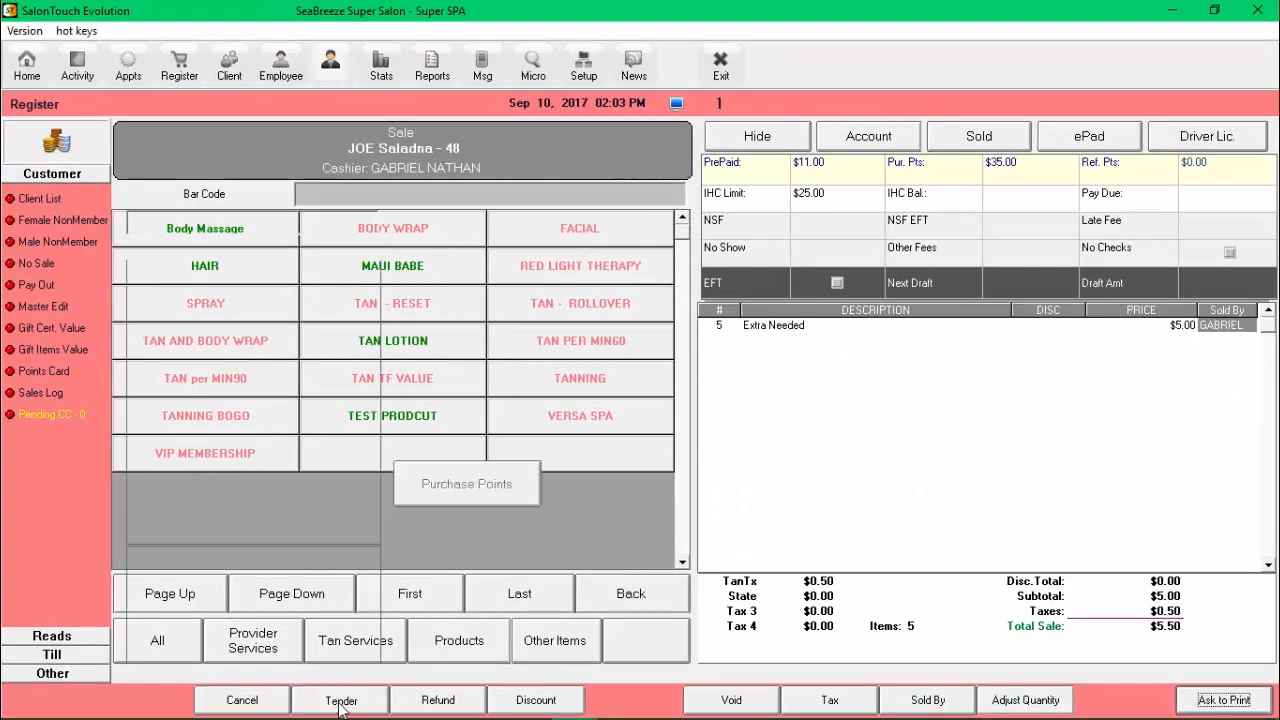
left_click(450, 282)
left_click(628, 541)
left_click(633, 618)
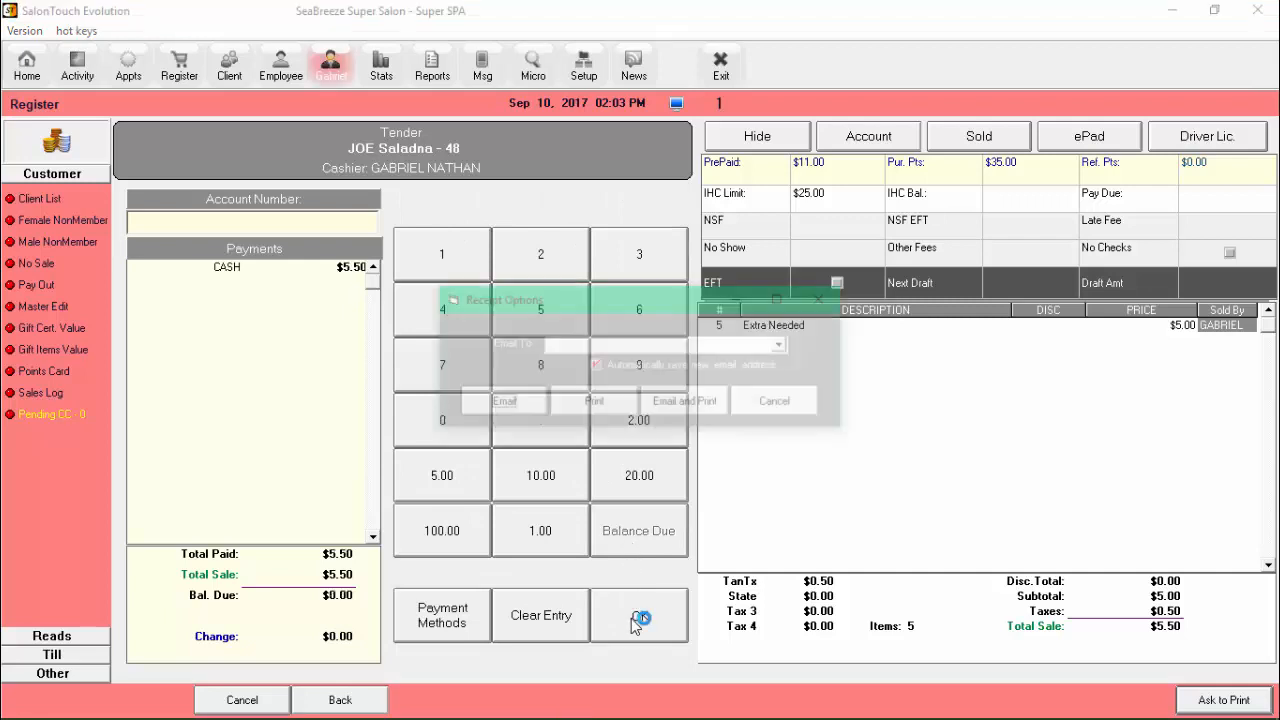
left_click(765, 404)
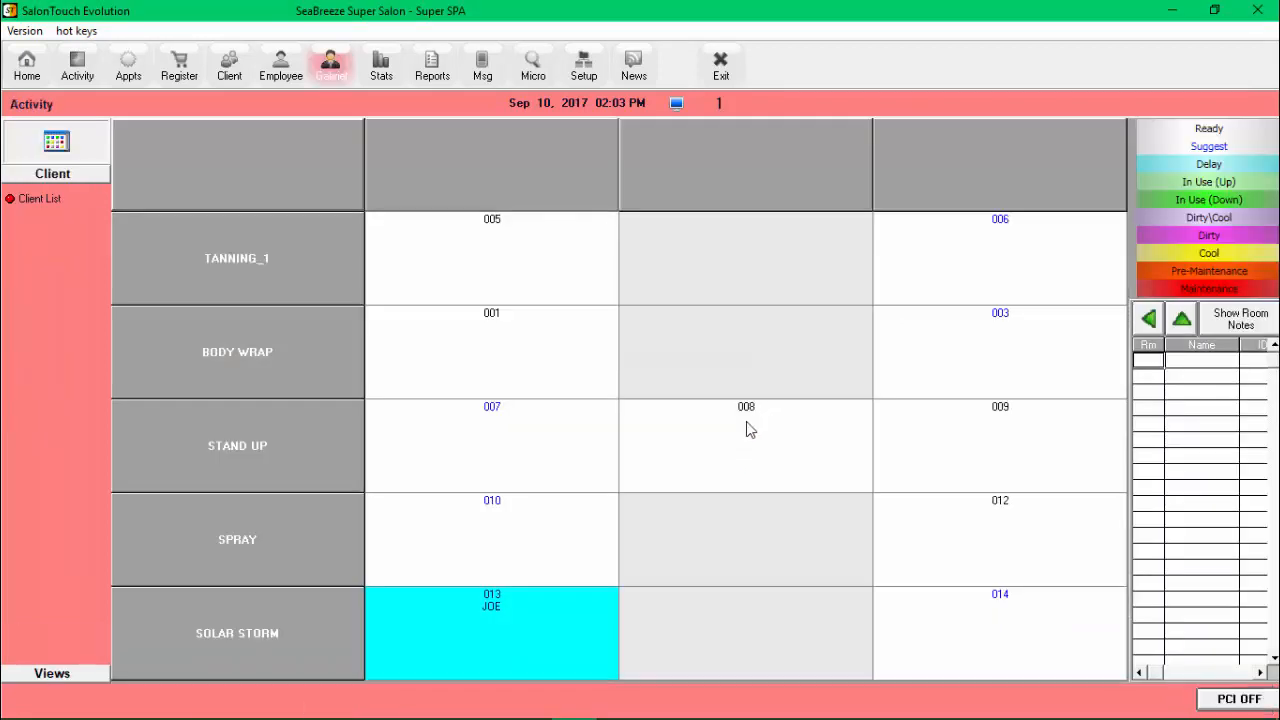